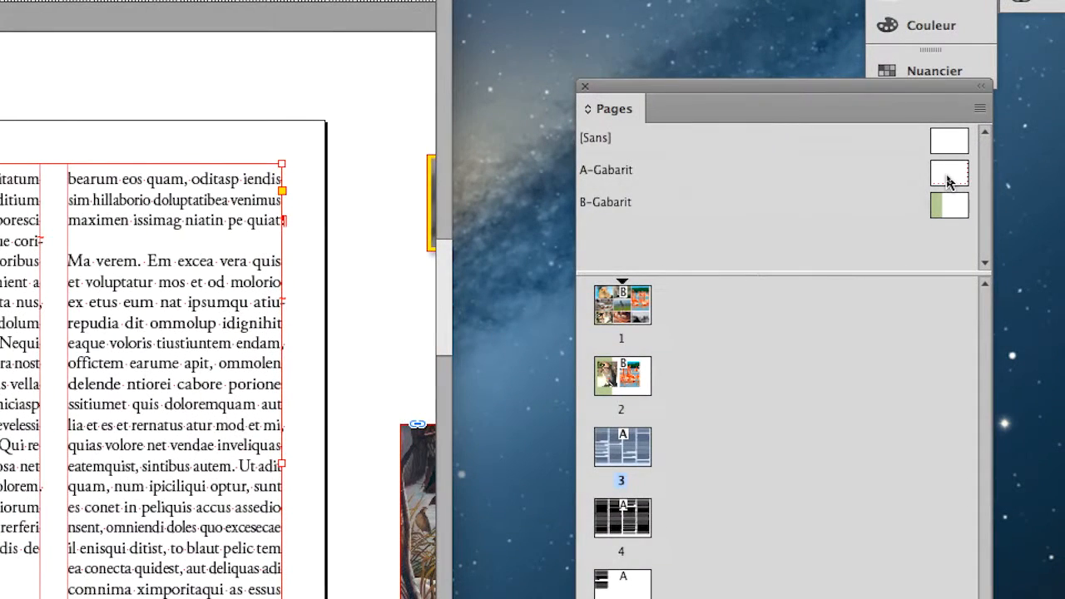
- Open the A-Gabarit master page for editing and show the Calques panel beside the Pages panel
double_click(949, 173)
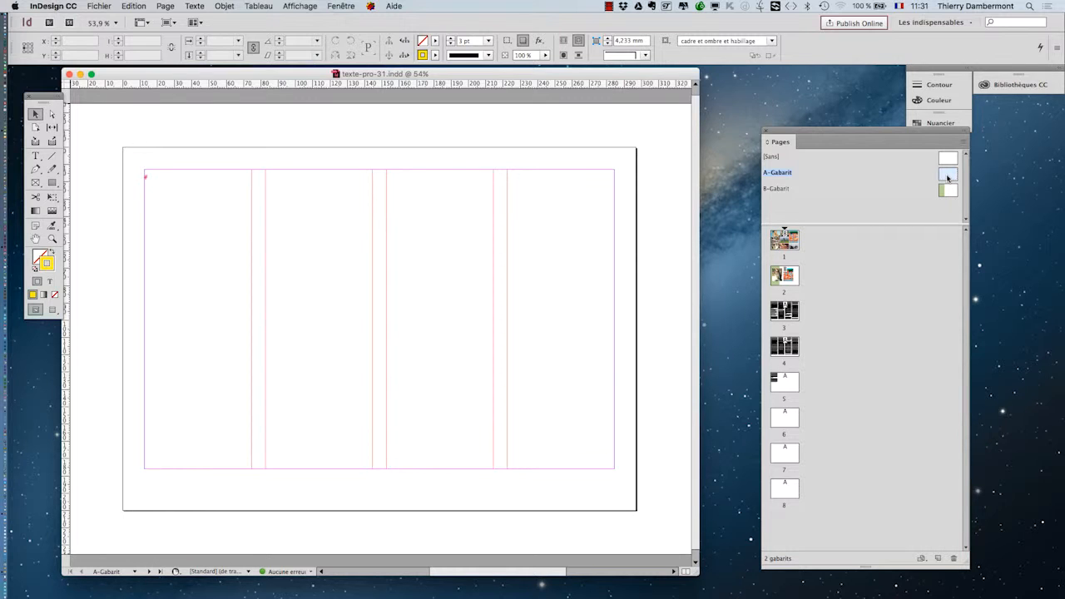
click(340, 6)
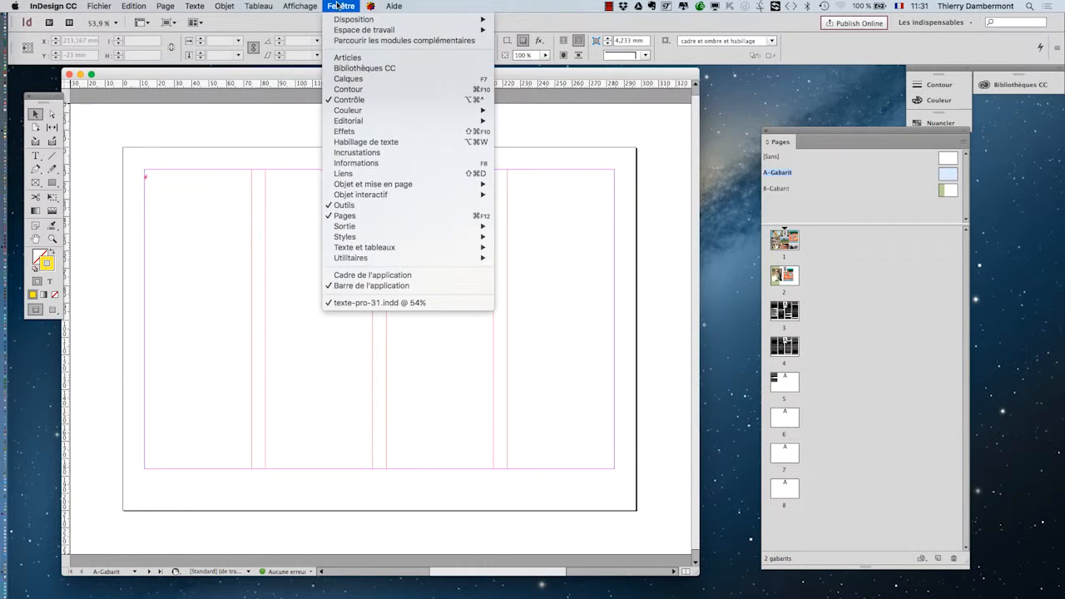
click(362, 79)
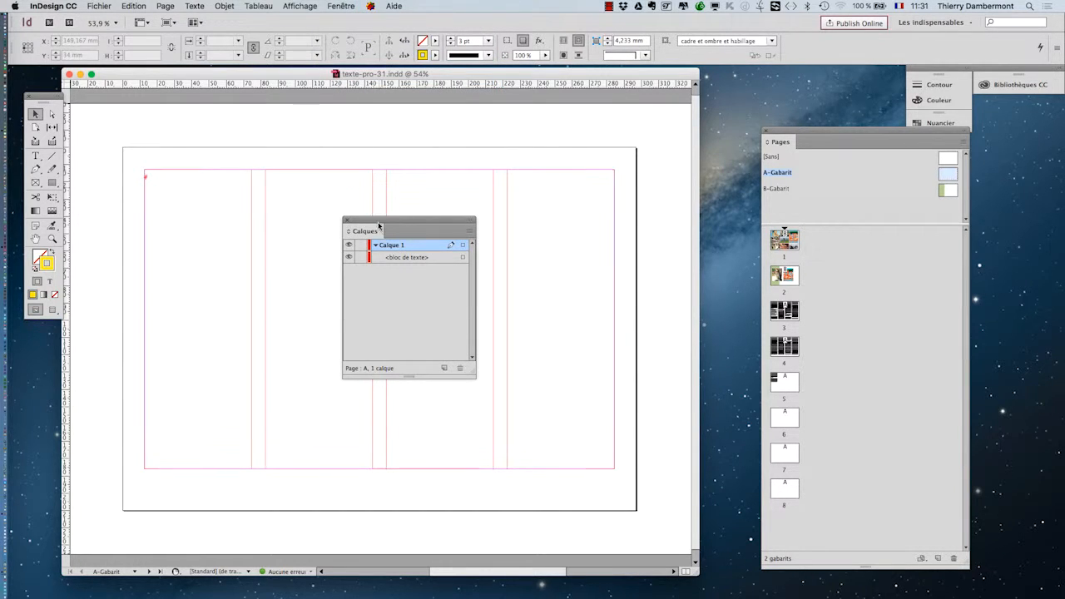
drag(375, 223, 693, 245)
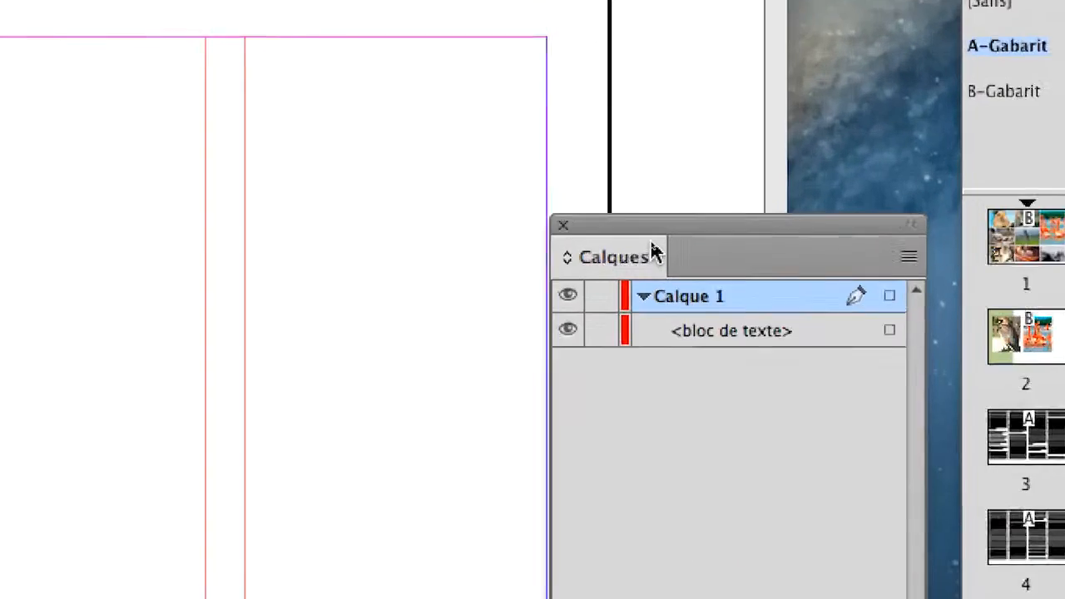
drag(652, 234, 671, 138)
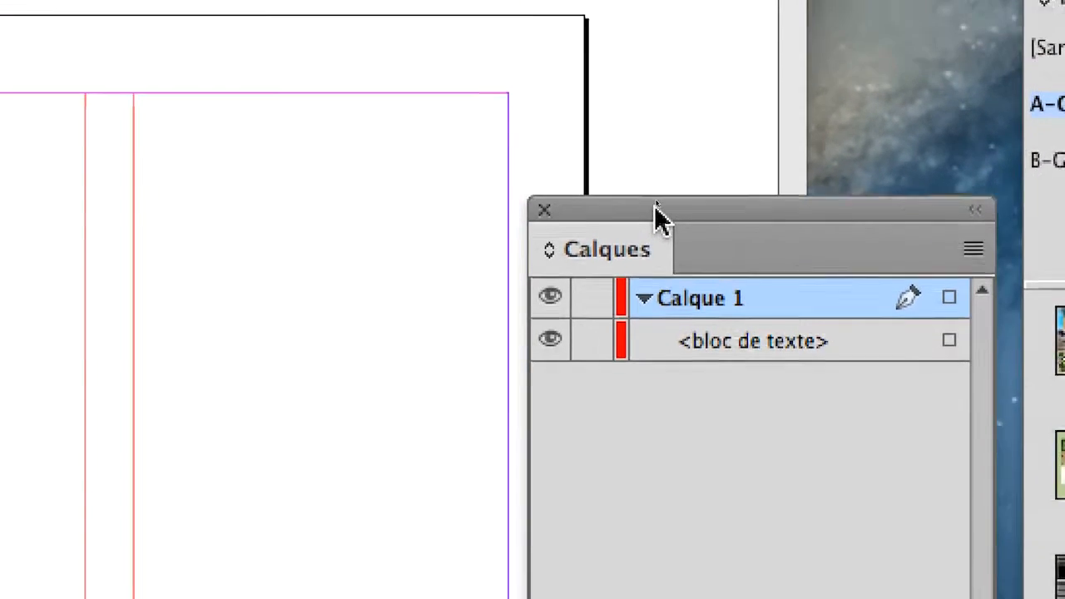
drag(655, 206, 637, 169)
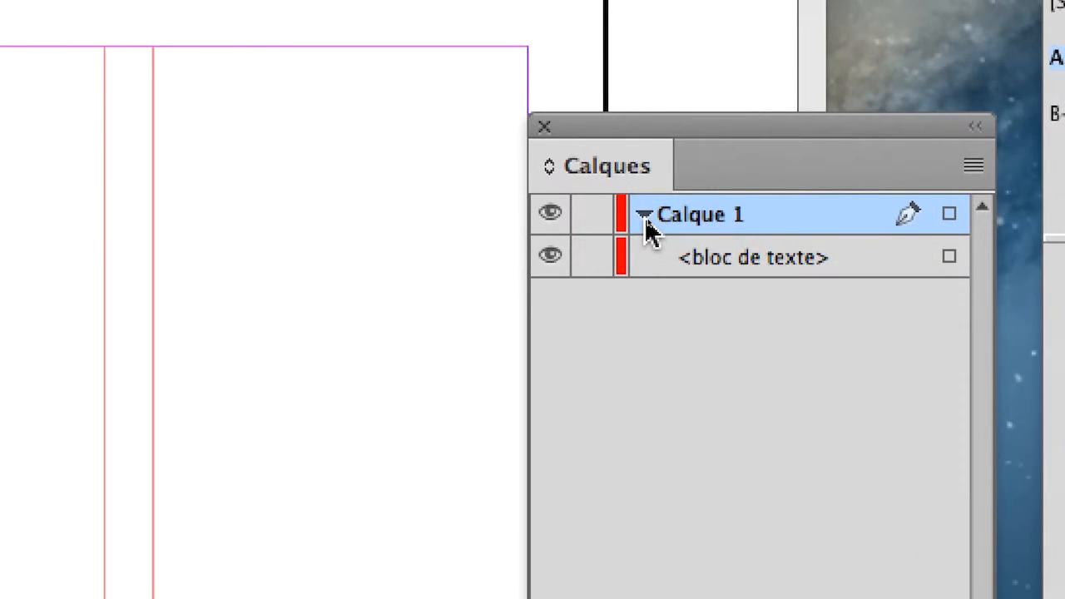
- Collapse Calque 1 and create a new layer above it named "numerotation"
click(626, 208)
click(644, 215)
click(643, 215)
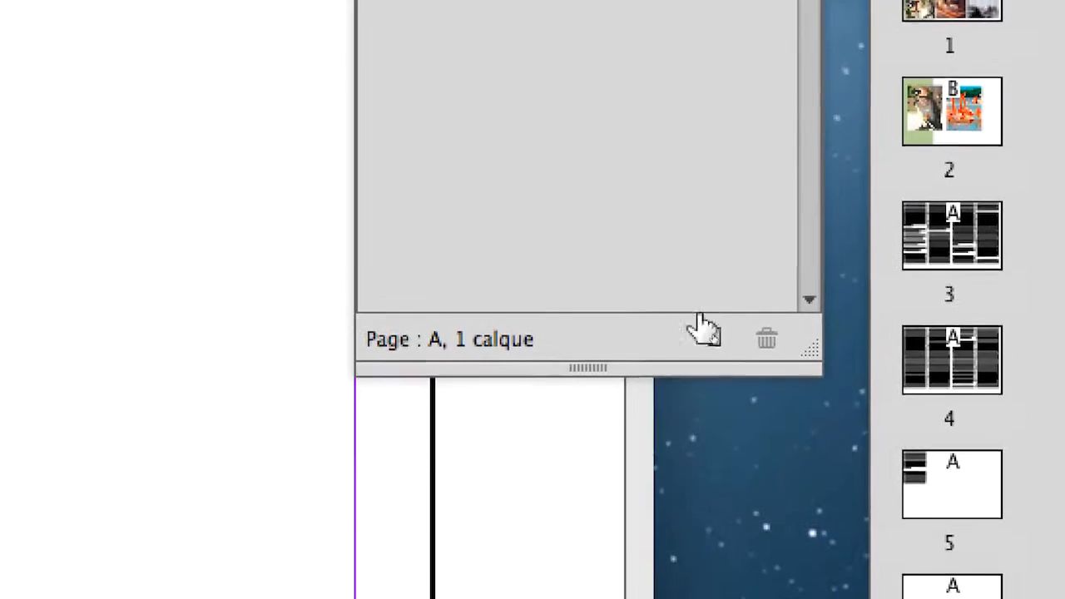
click(703, 322)
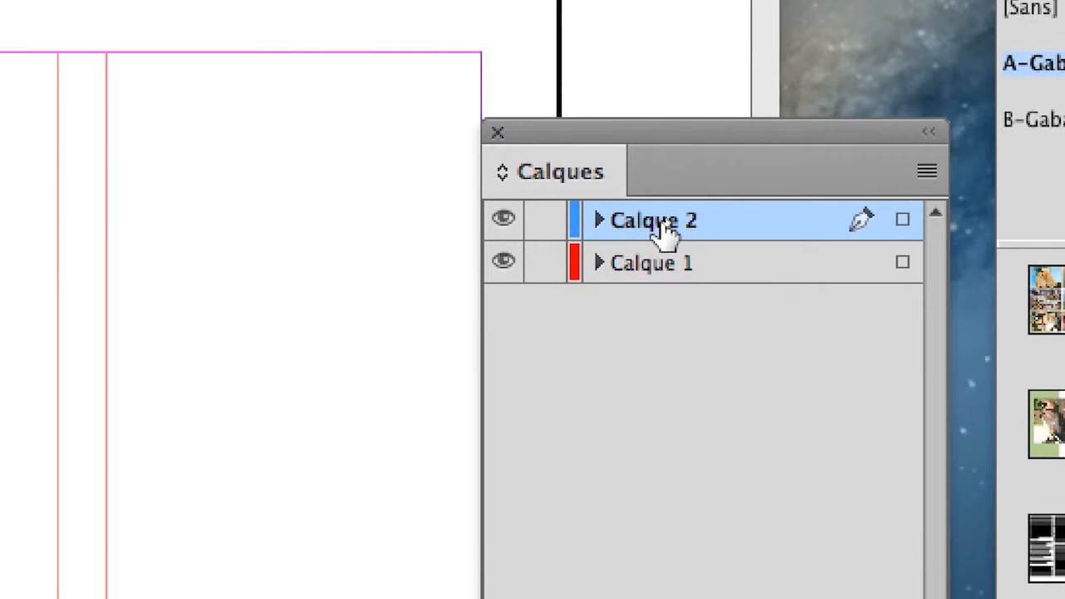
double_click(666, 233)
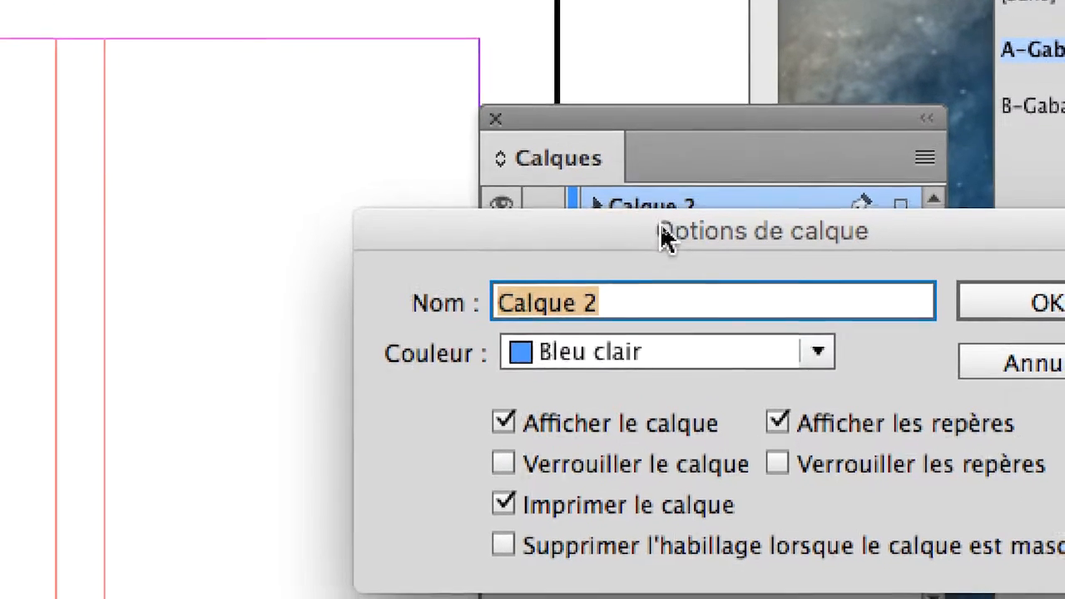
text(numeroata)
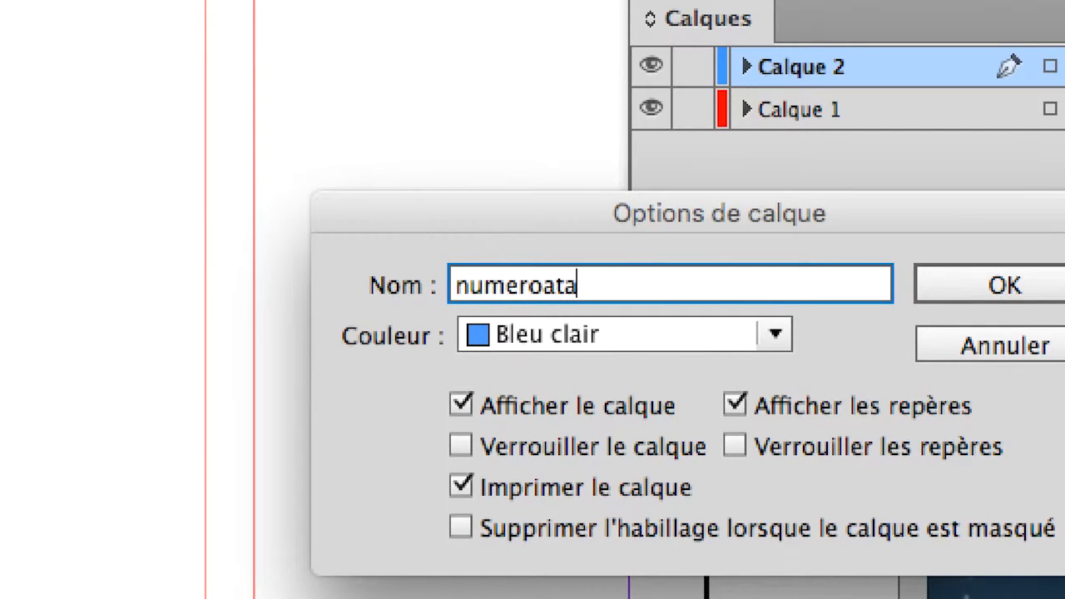
key(BackSpace)
key(BackSpace)
key(BackSpace)
text(tation)
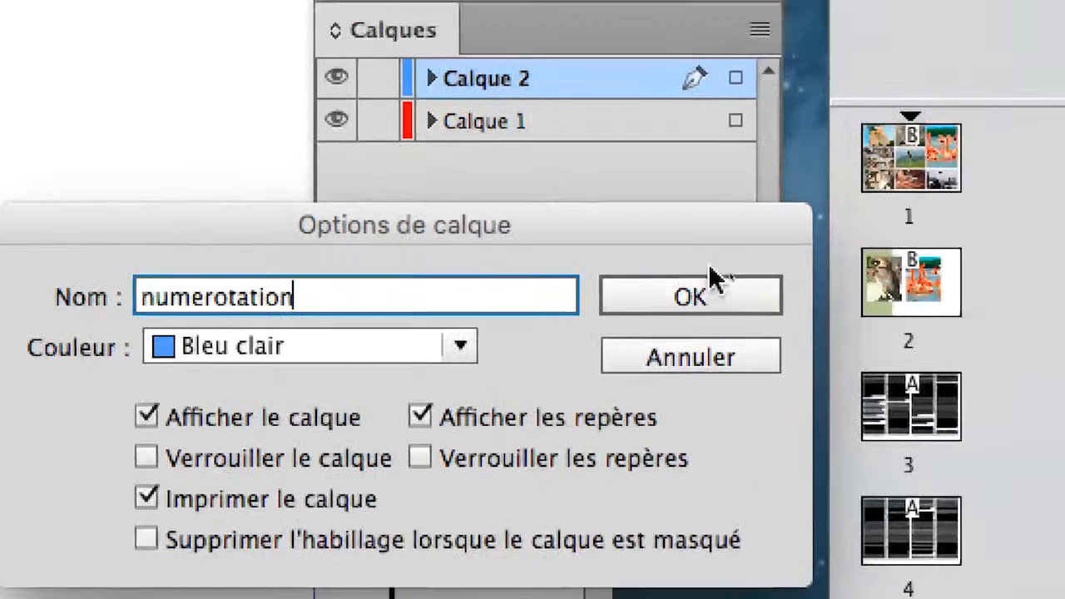
click(998, 285)
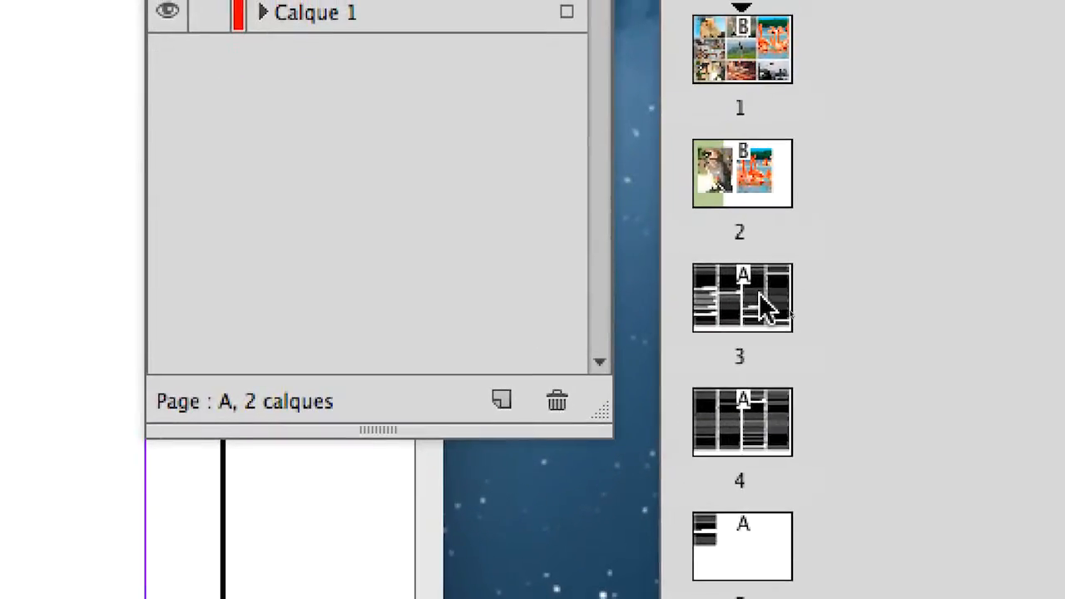
- Return to the A-Gabarit master page after viewing page 3, and lock the Calque 1 layer
double_click(765, 308)
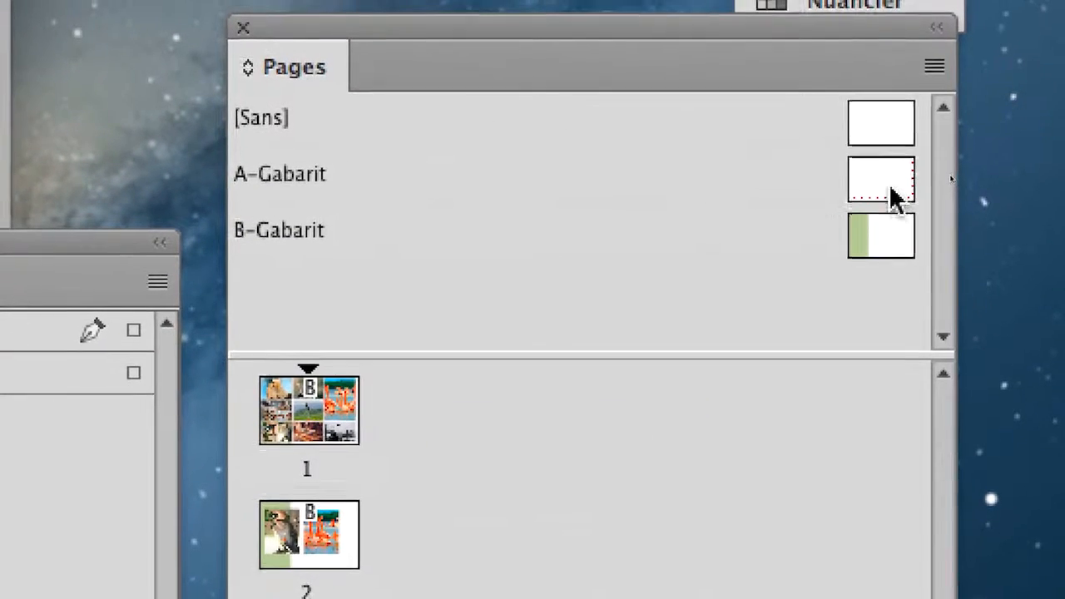
click(1004, 189)
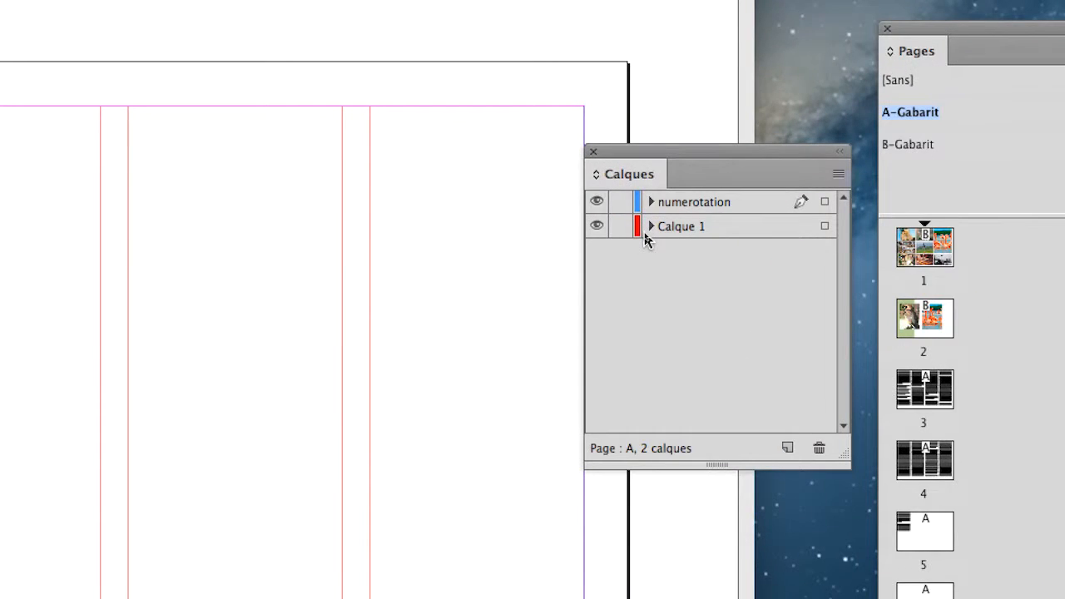
click(620, 227)
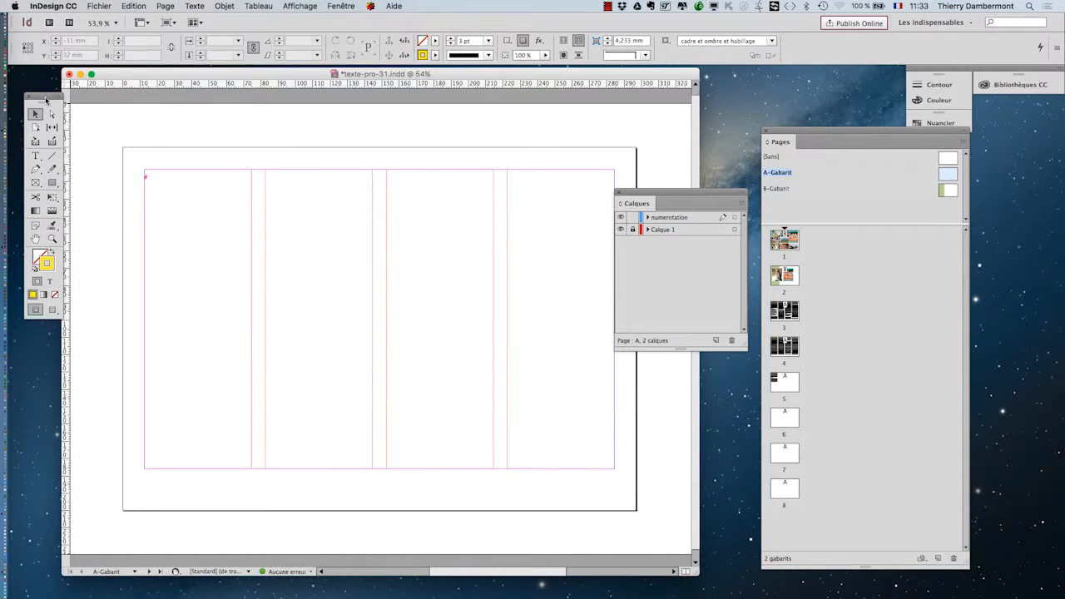
- Draw a text frame about 78 mm wide and 80 mm high near the middle of the A-Gabarit master, and select it
drag(46, 98, 257, 120)
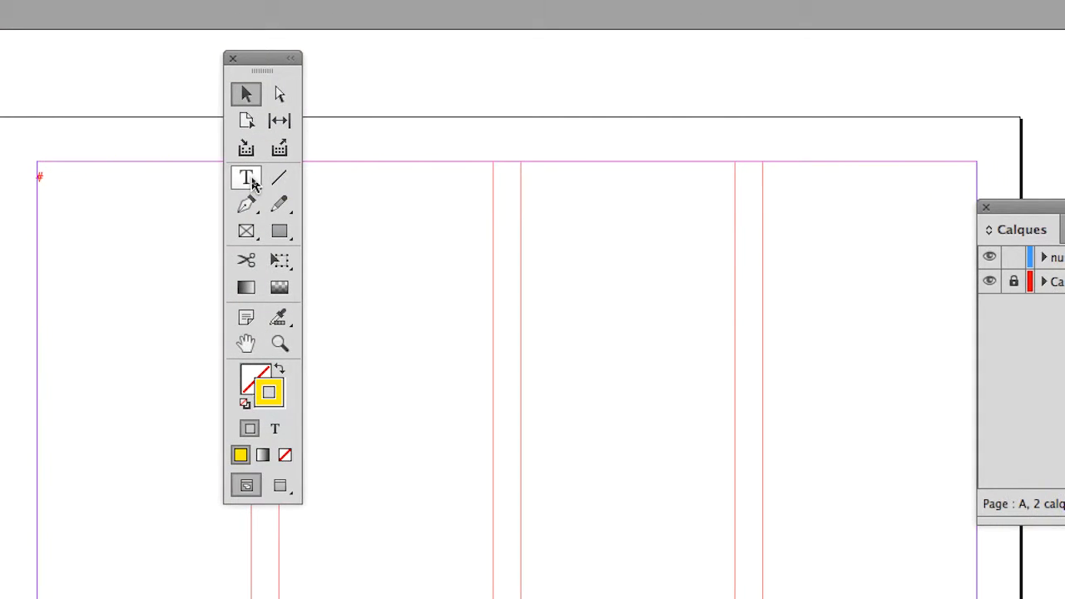
click(252, 179)
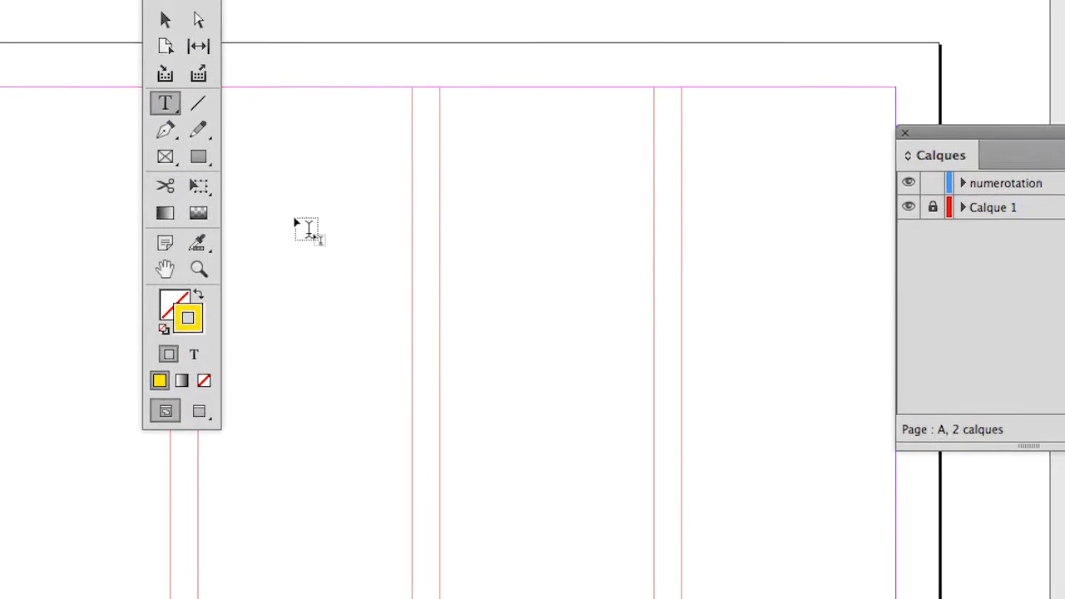
drag(288, 219, 555, 485)
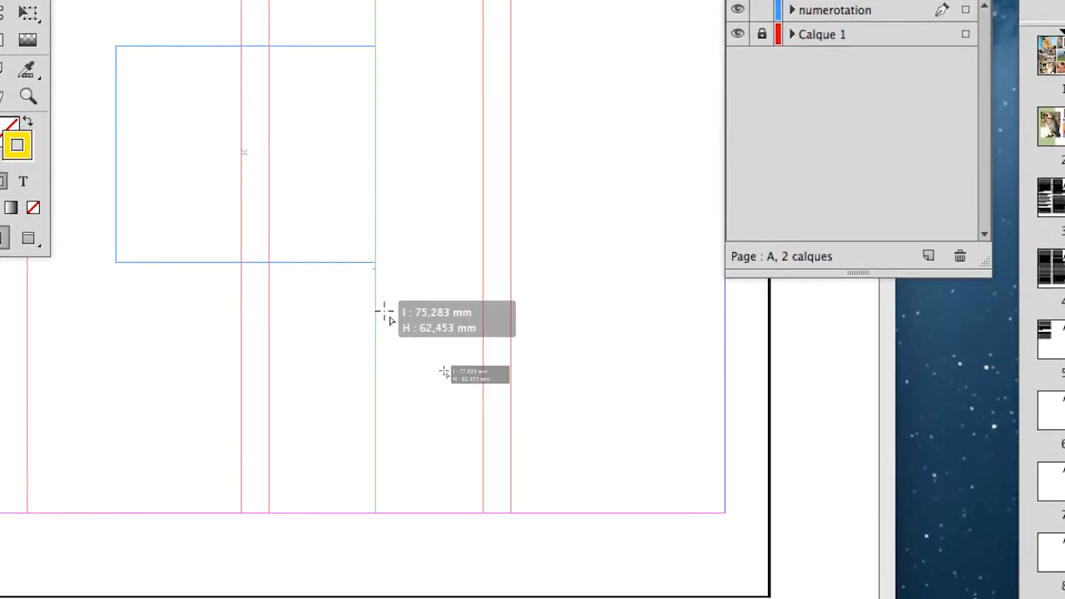
drag(385, 315, 386, 322)
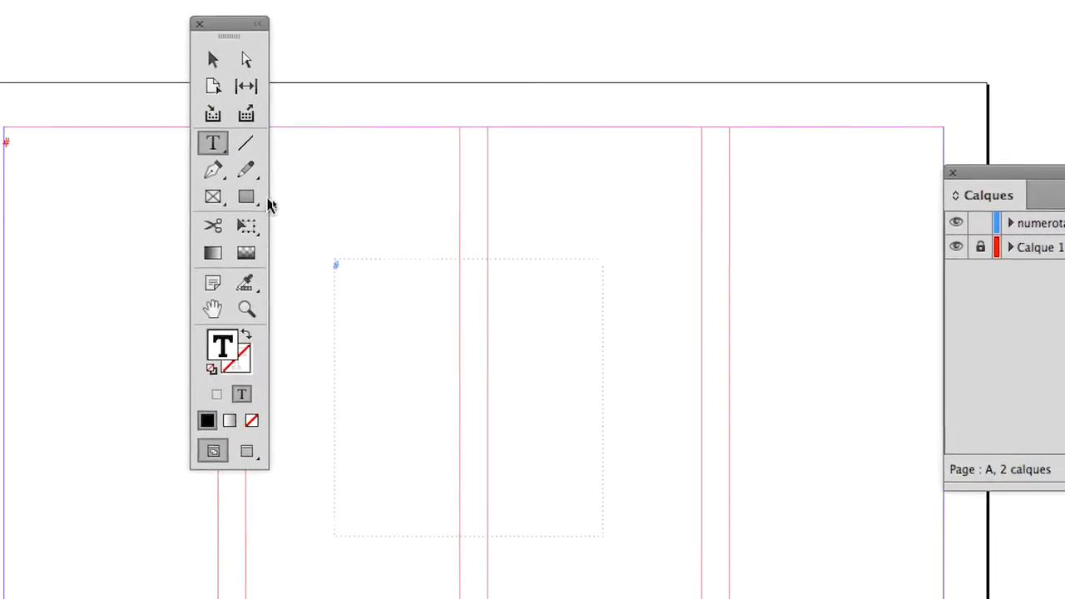
click(213, 59)
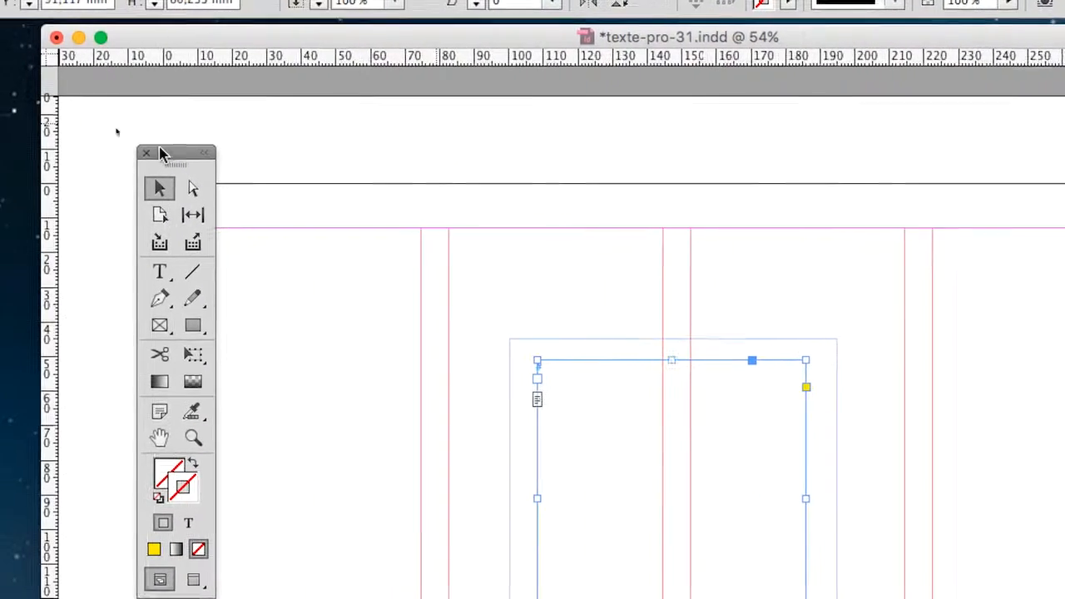
drag(168, 151, 114, 145)
click(618, 304)
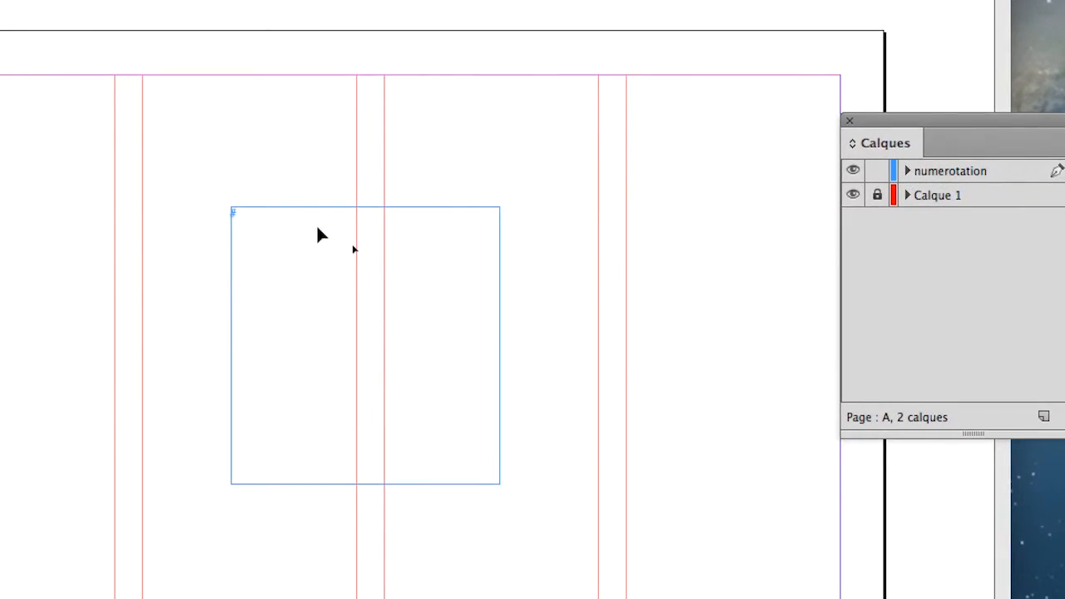
click(320, 236)
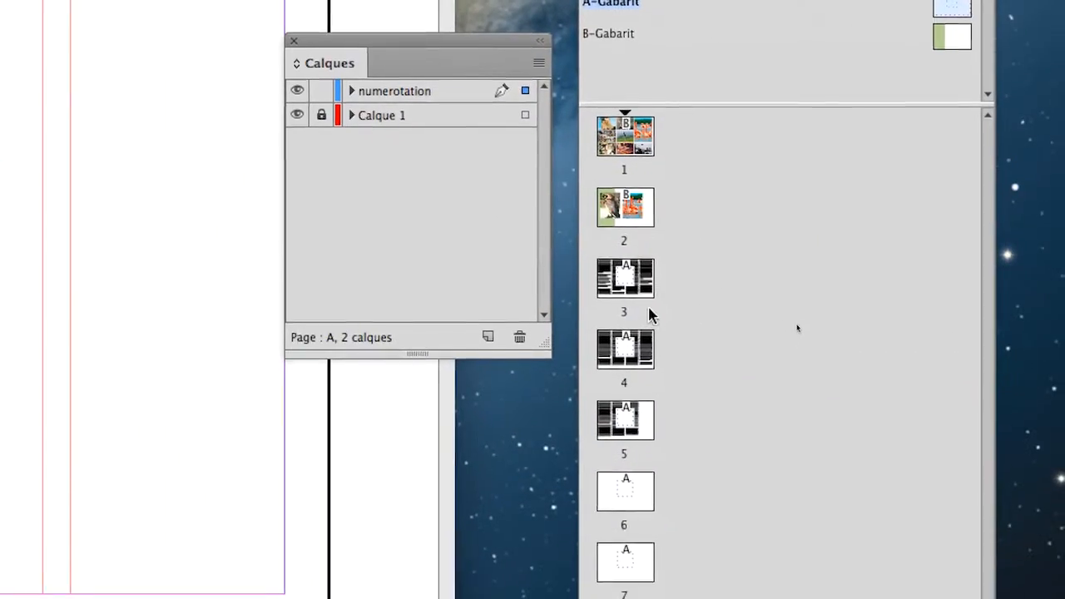
- Check on pages 3, 4 and 5 how the master's new text frame affects the body text
double_click(647, 301)
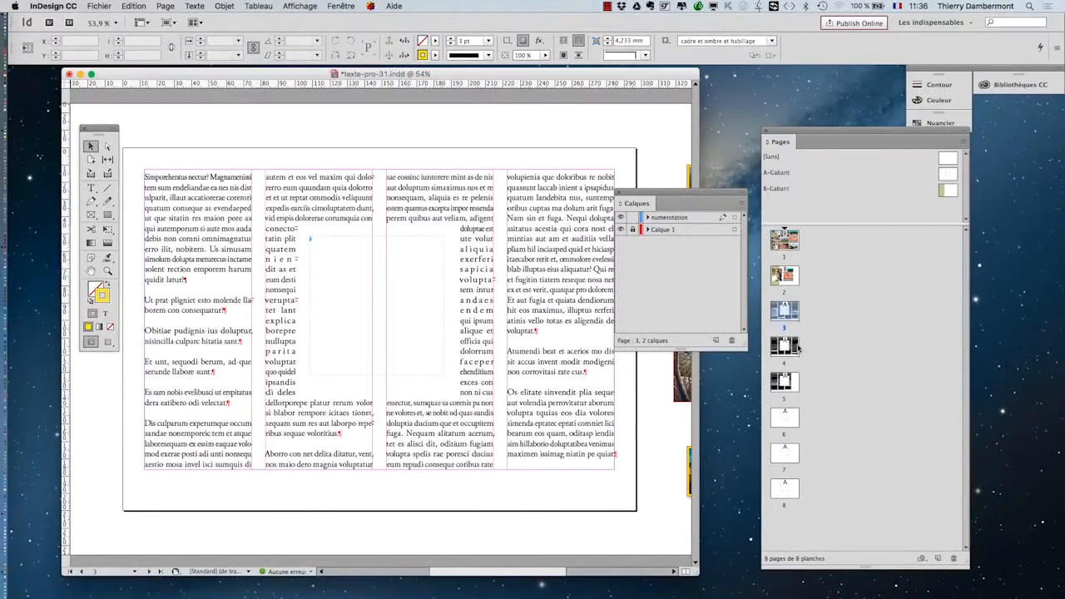
double_click(796, 348)
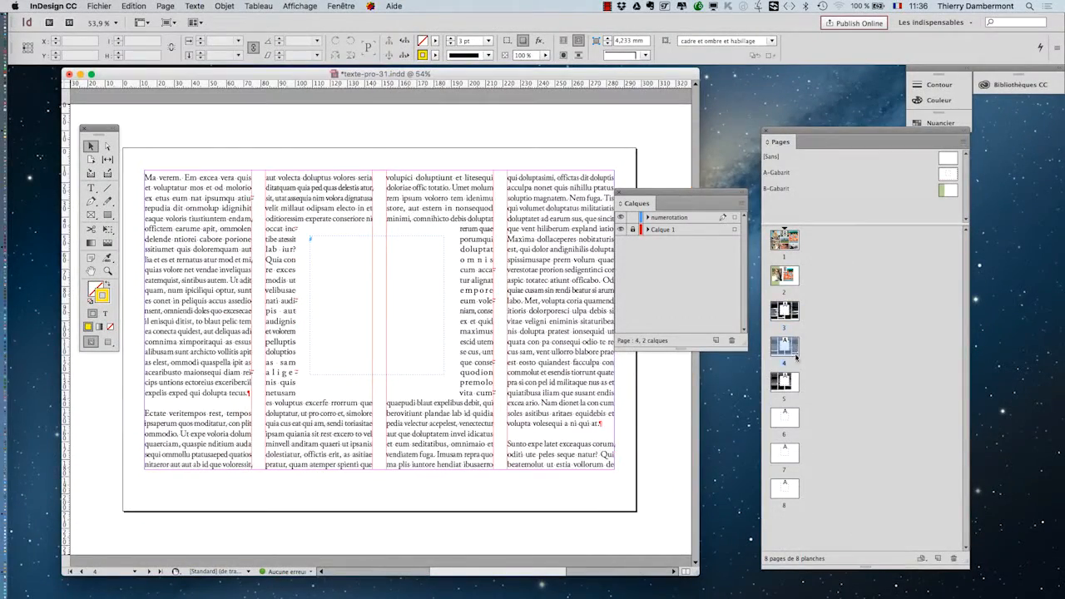
double_click(786, 381)
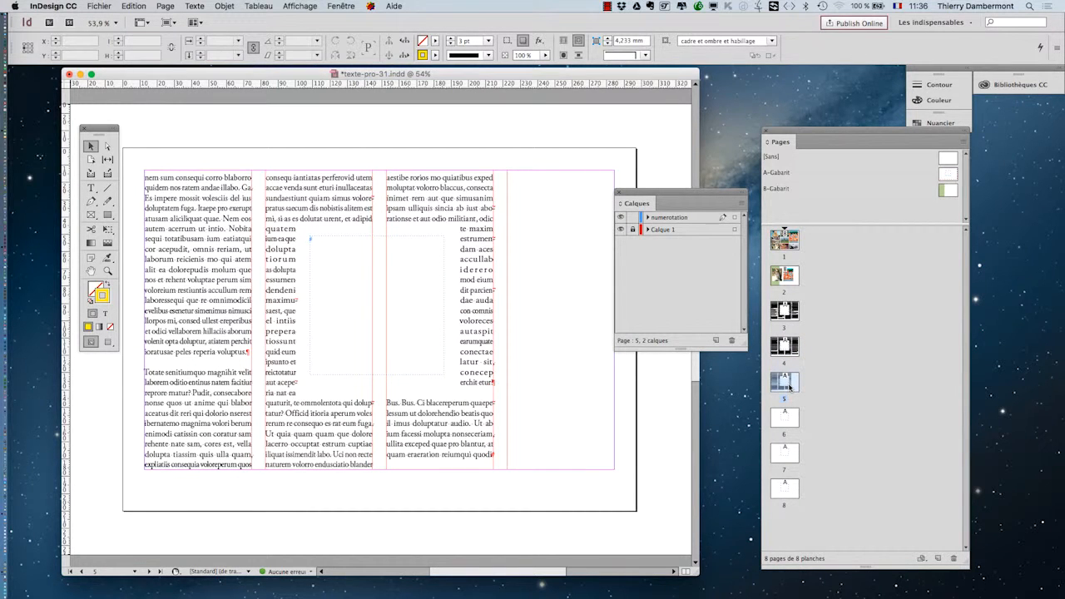
- Reopen the A-Gabarit master and turn off text wrap for the frame in the middle of the page
double_click(951, 176)
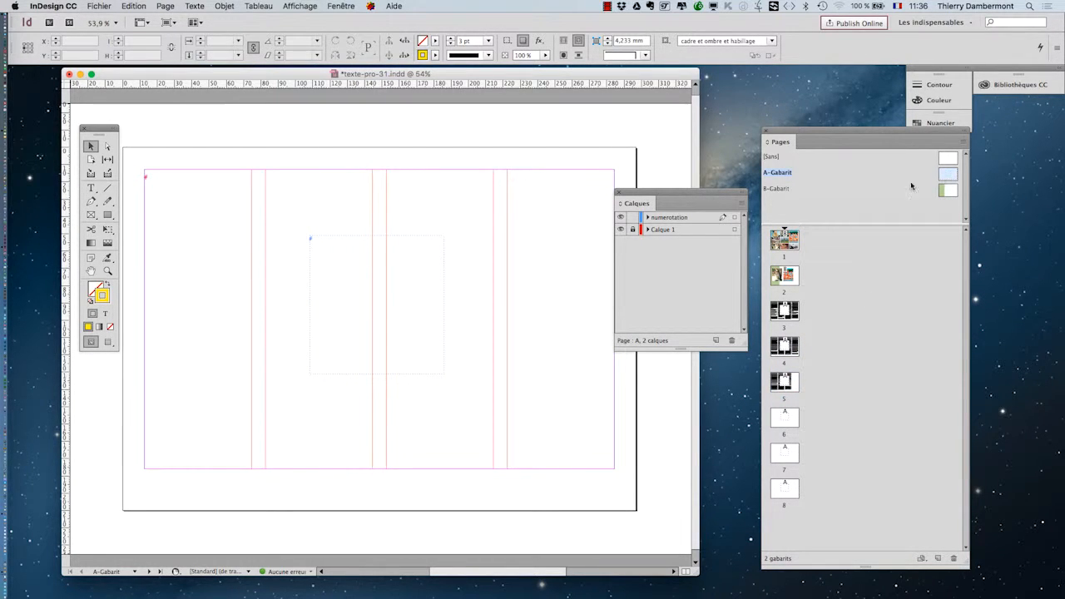
click(378, 250)
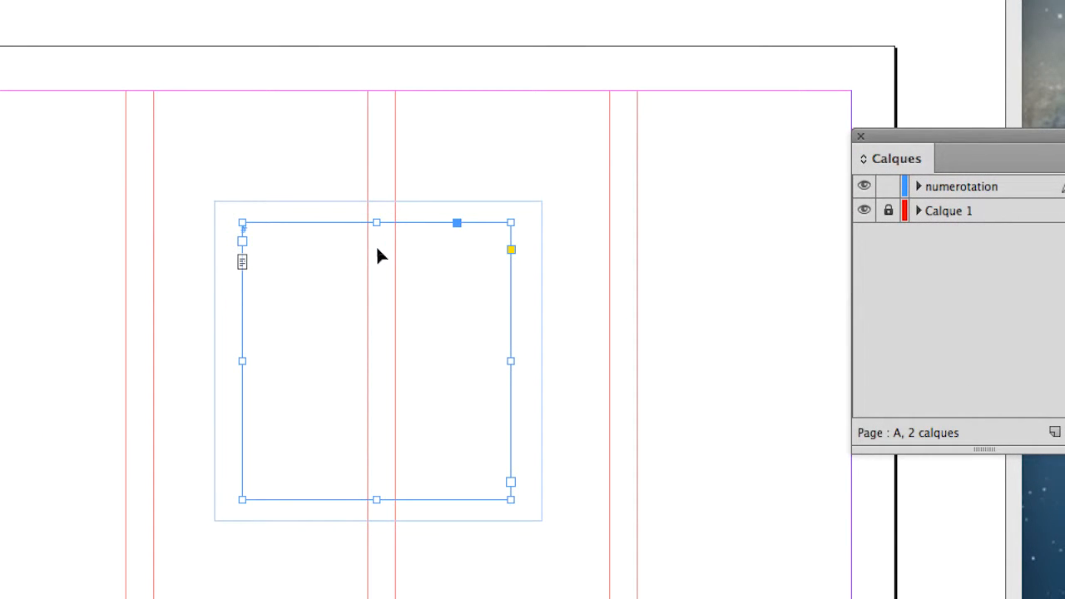
click(422, 180)
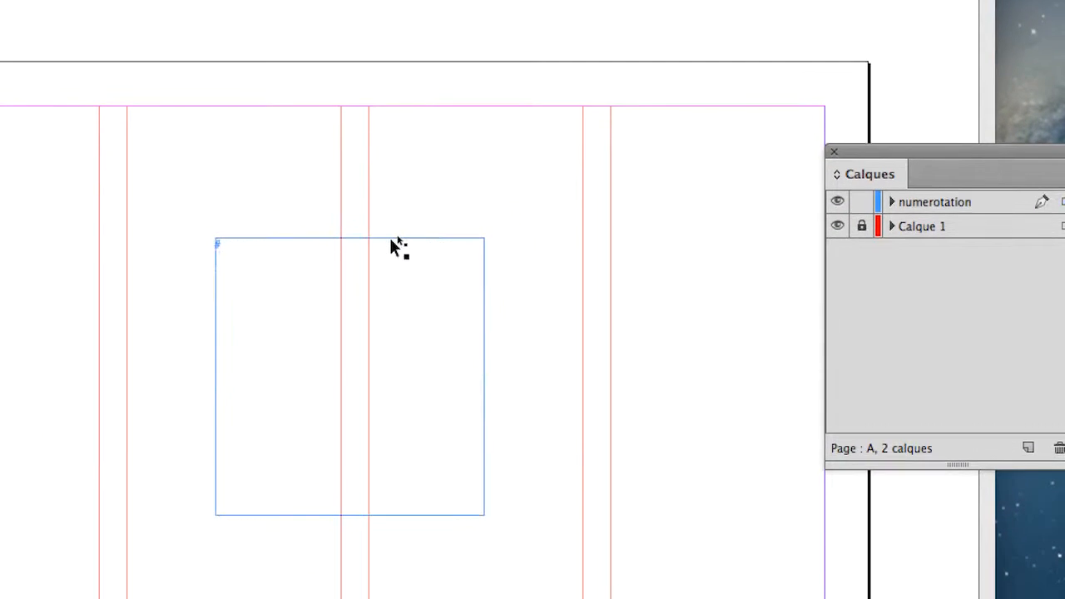
click(391, 239)
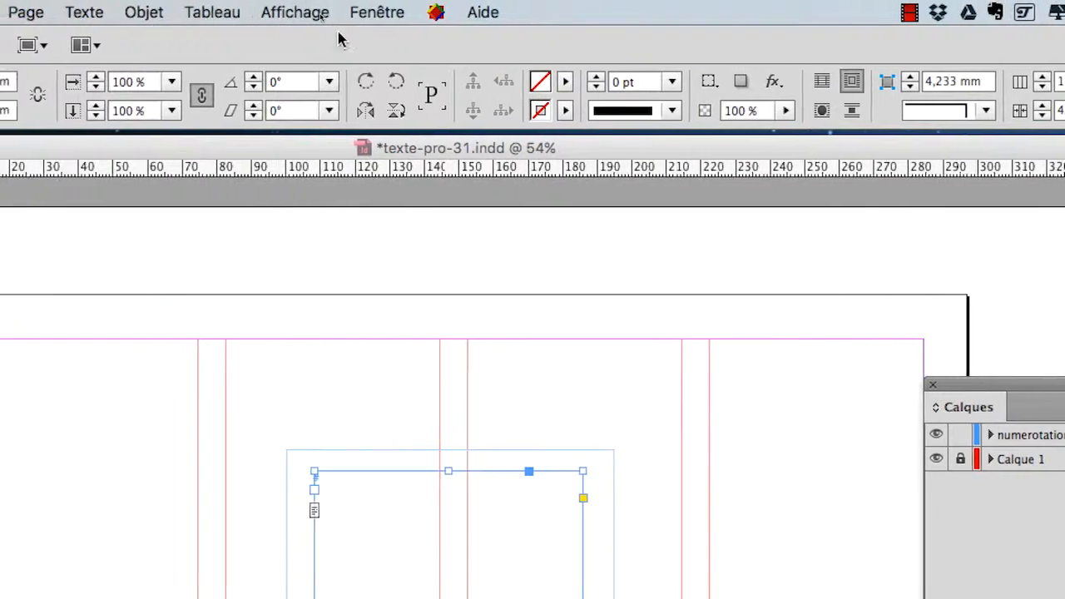
click(373, 11)
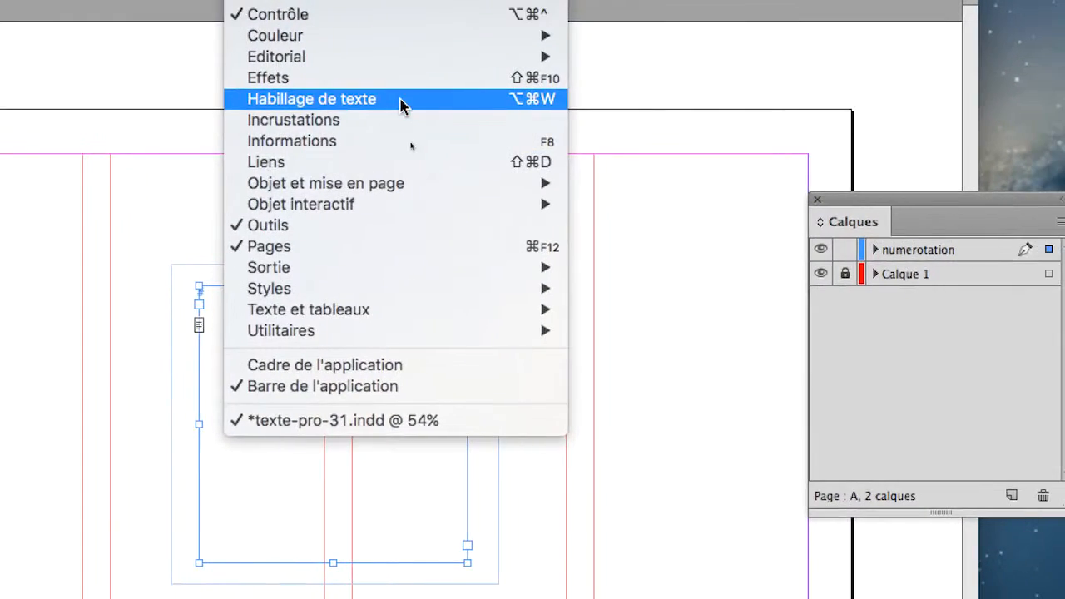
click(400, 103)
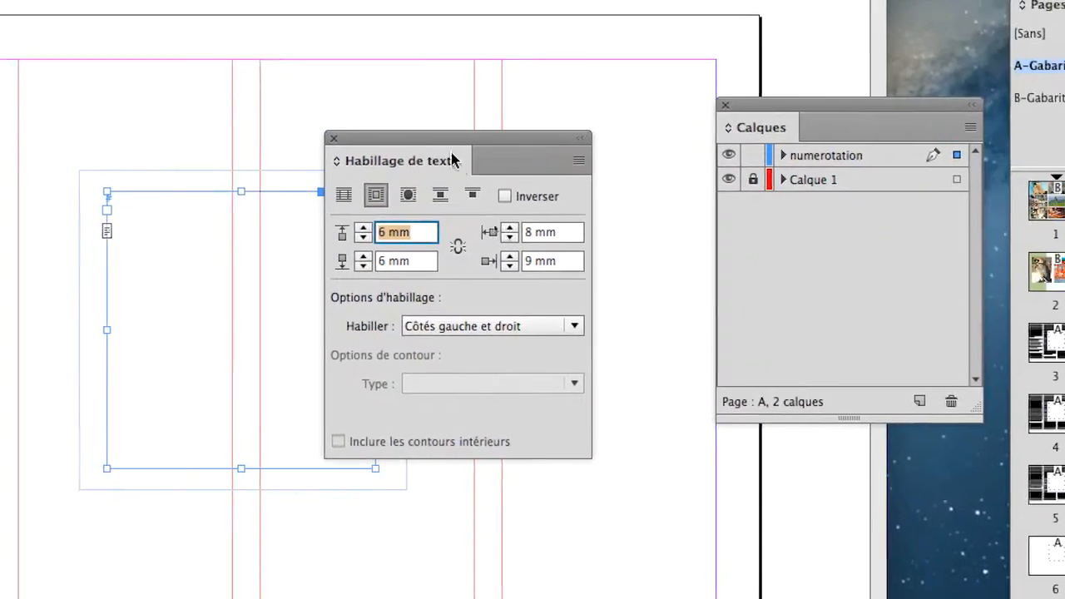
drag(452, 158, 548, 196)
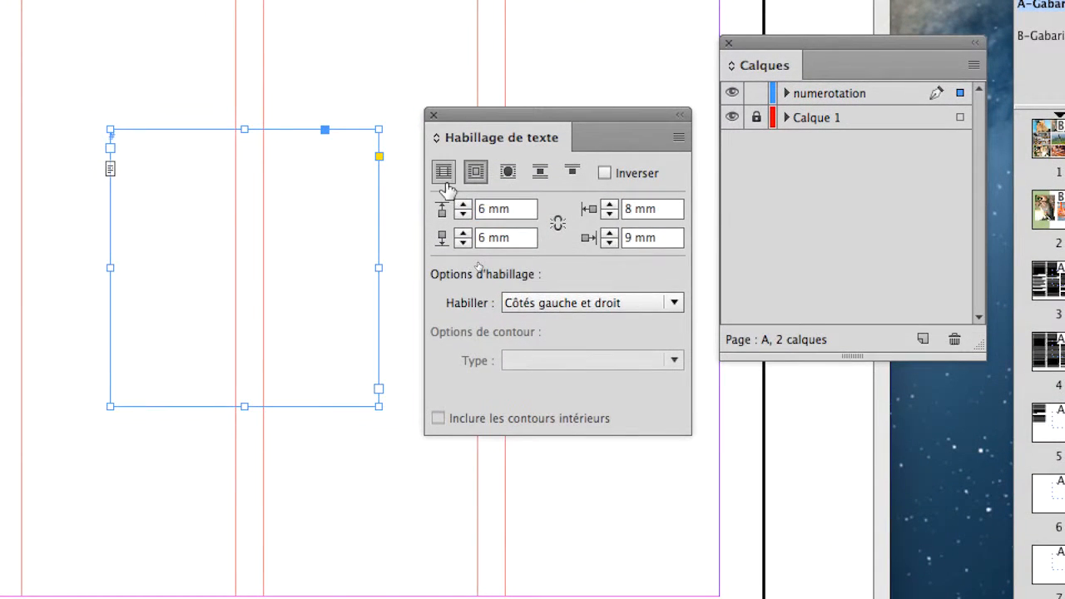
click(446, 185)
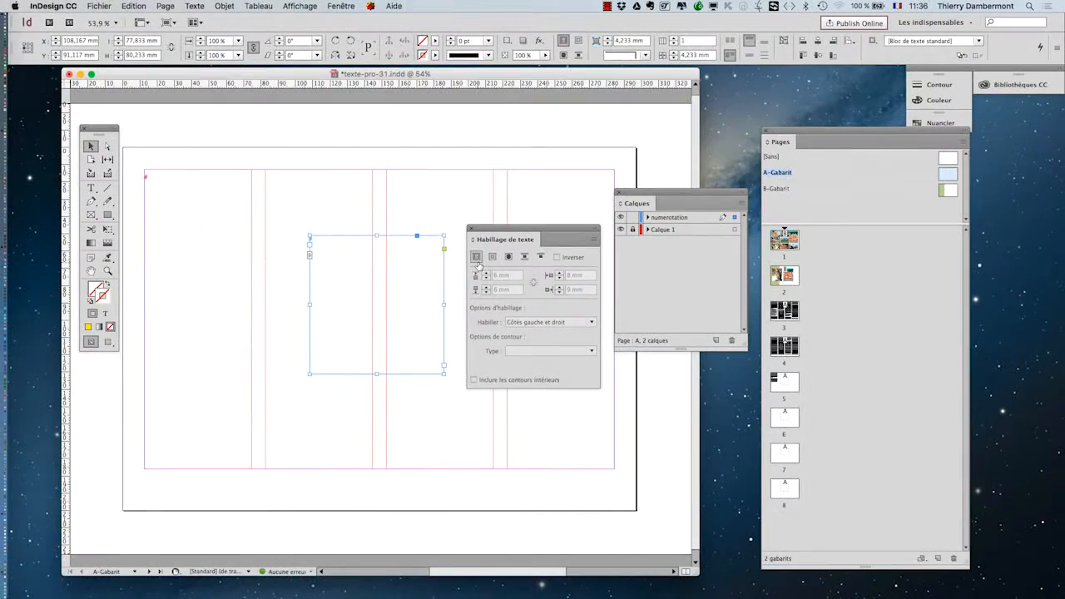
drag(496, 235, 556, 224)
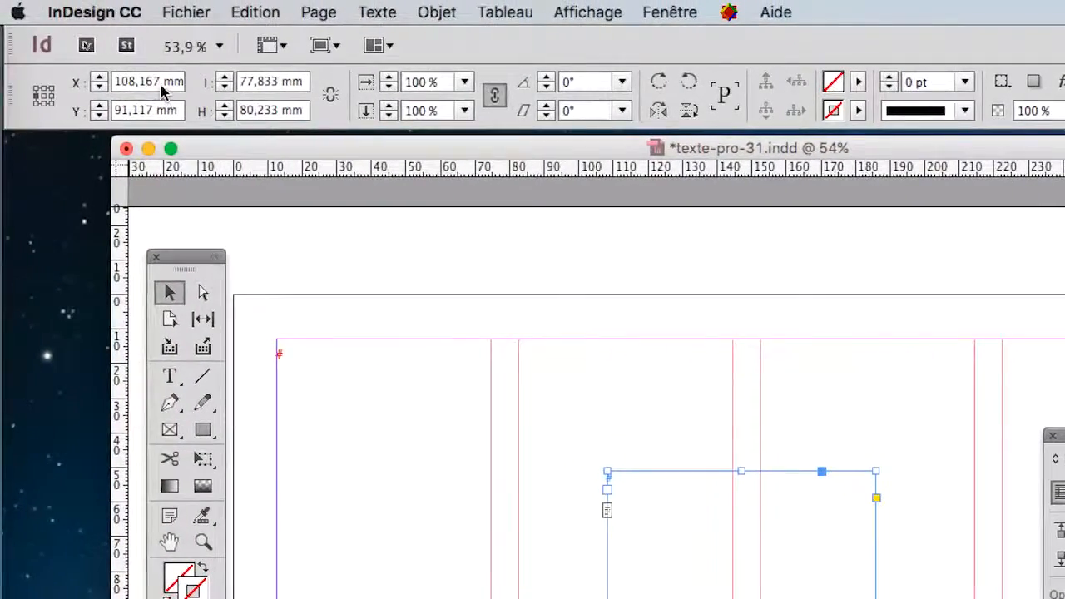
drag(152, 83, 107, 93)
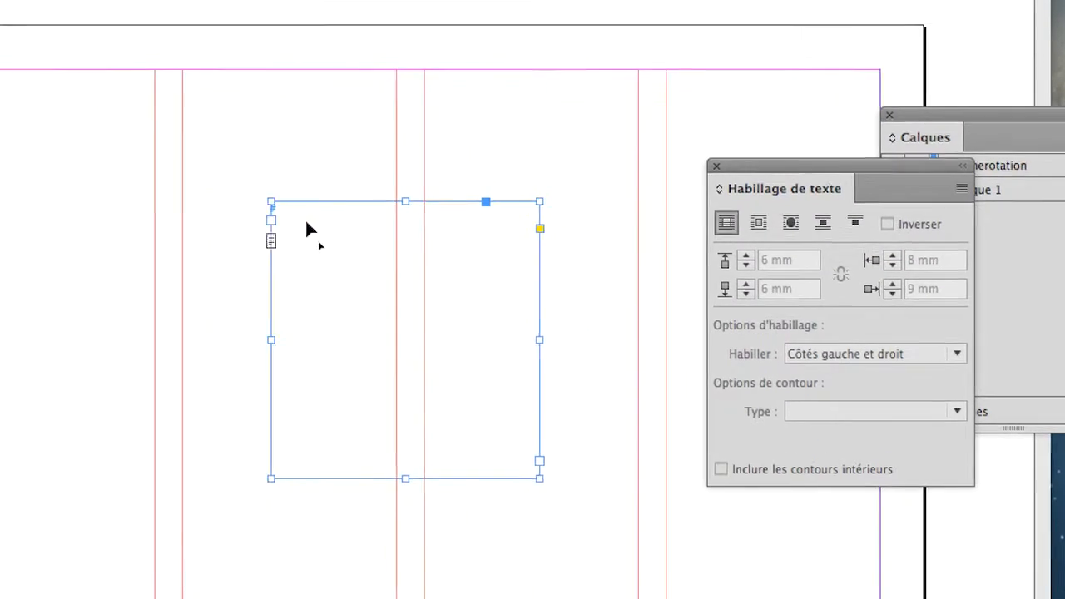
- Move the selected text frame to the top-left corner of the master page, aligning its edges with the page edges
drag(627, 364, 550, 335)
drag(280, 215, 103, 166)
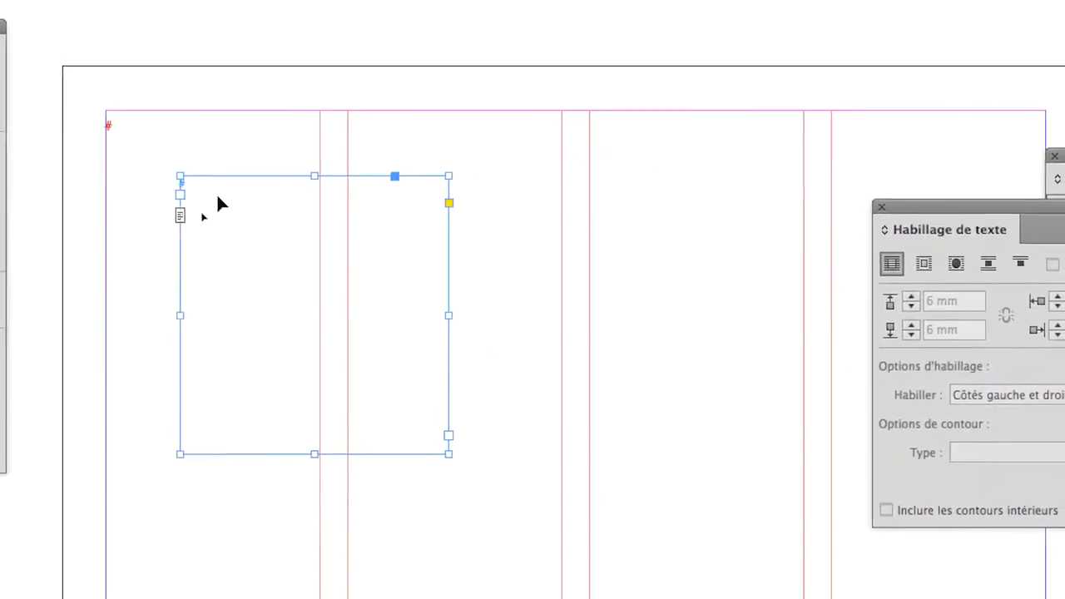
drag(382, 415, 292, 345)
drag(186, 177, 175, 165)
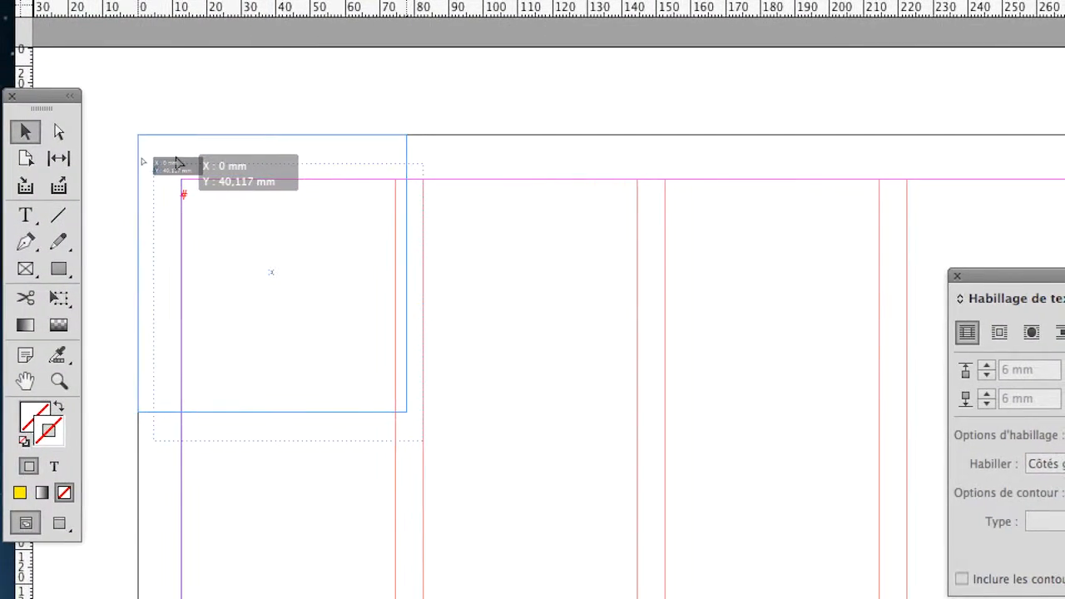
drag(177, 162, 177, 162)
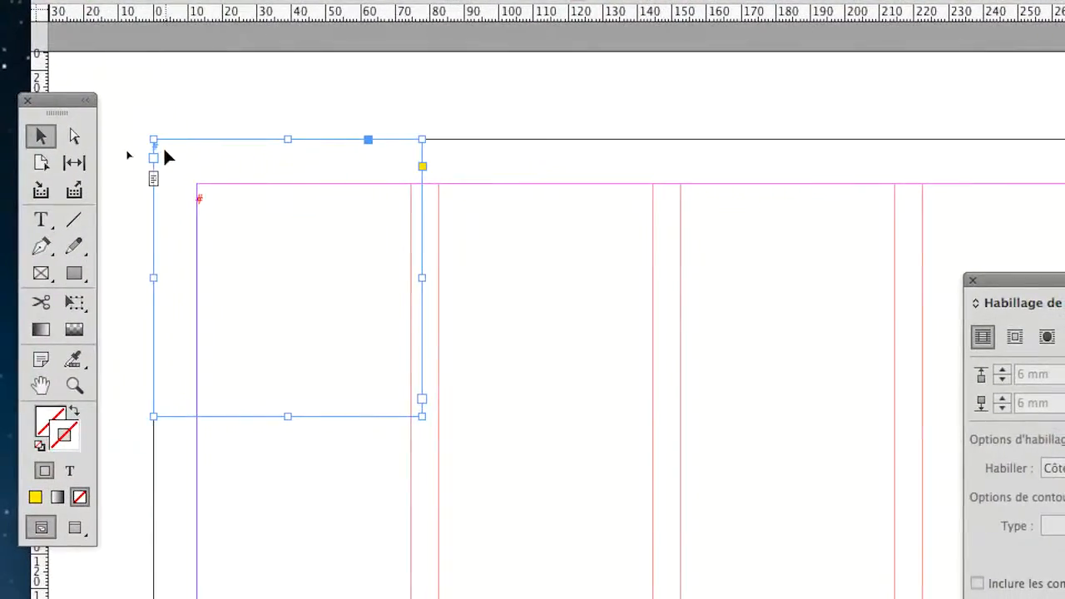
- Compare the frame's coordinates from its centre, bottom-right and left-side reference points, and set the reference point to its top-left corner
drag(45, 99, 26, 100)
drag(117, 137, 68, 139)
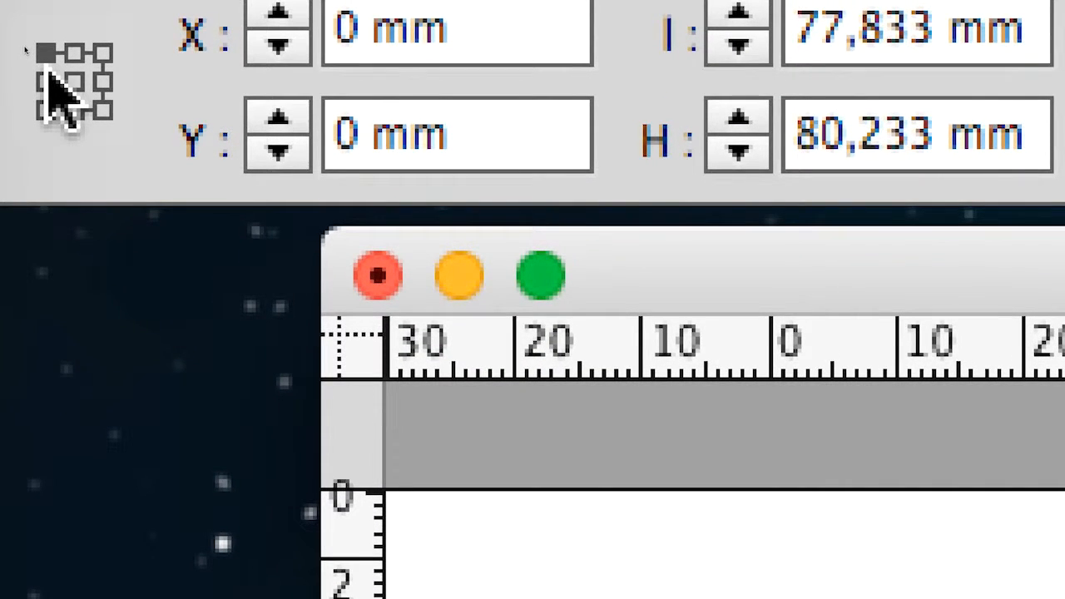
click(74, 81)
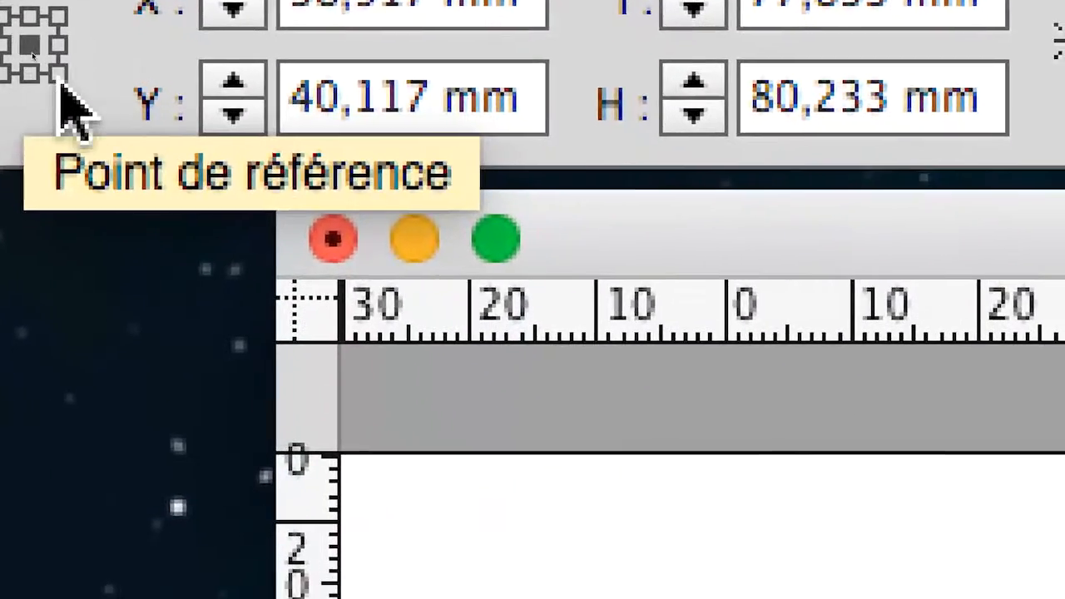
click(59, 75)
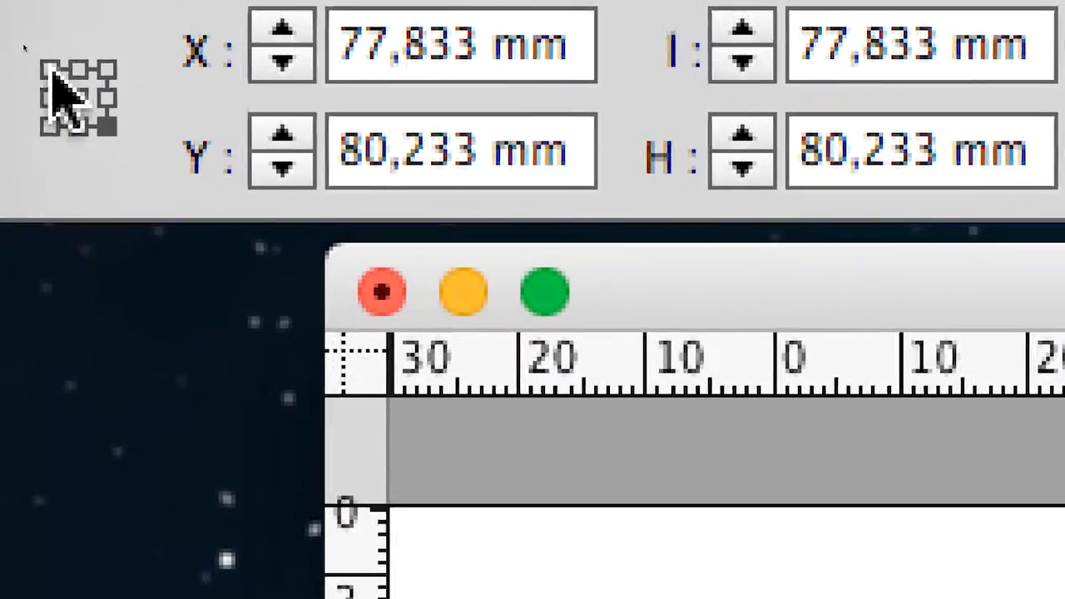
click(50, 70)
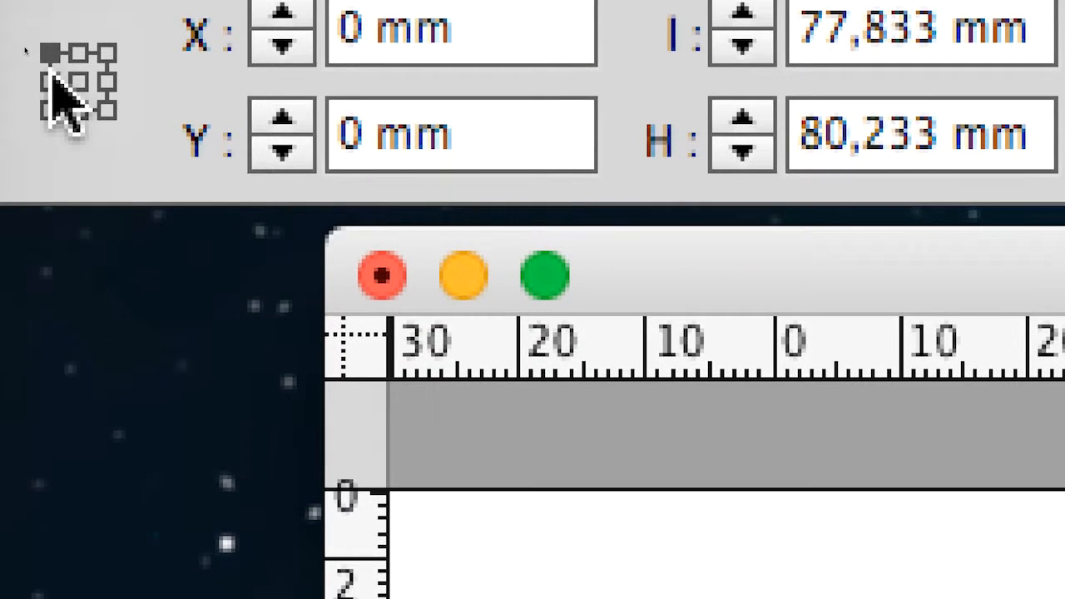
click(49, 82)
click(48, 110)
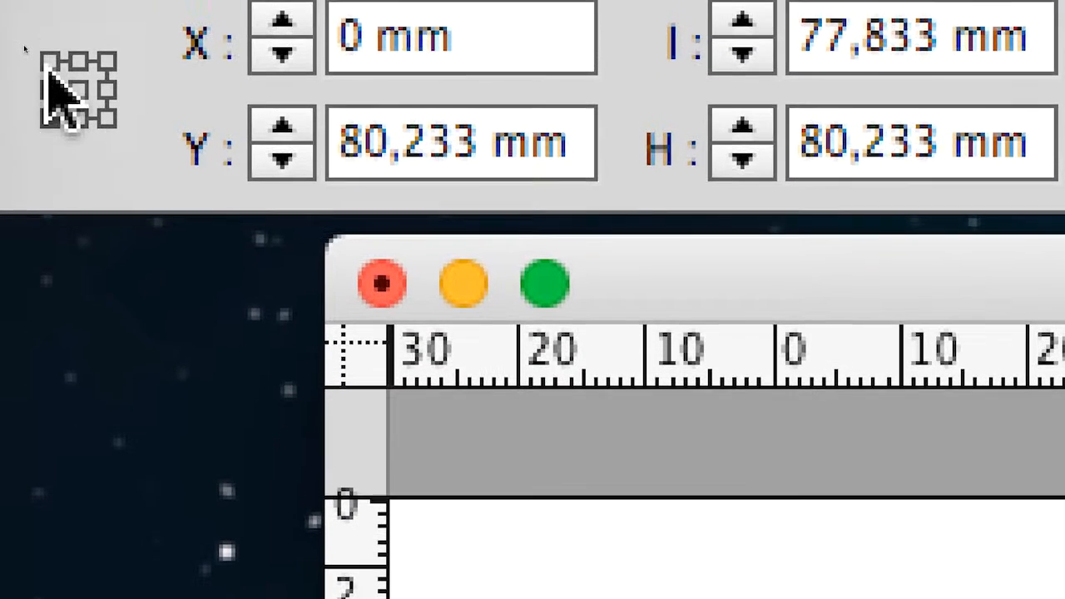
click(50, 65)
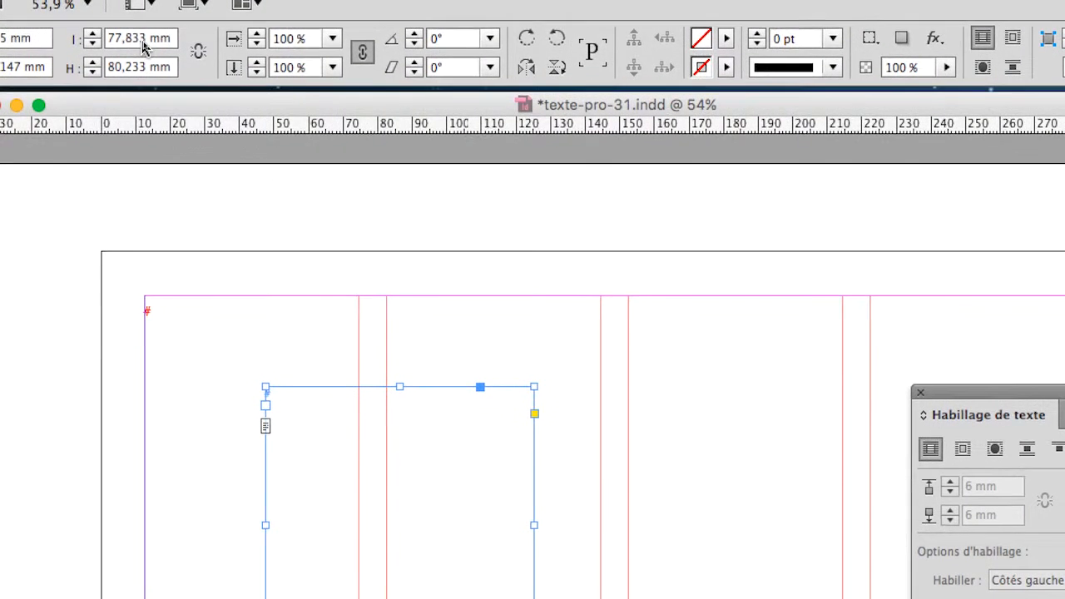
- Set the text frame's width and height to 20 mm and inspect the page number marker inside it
double_click(141, 42)
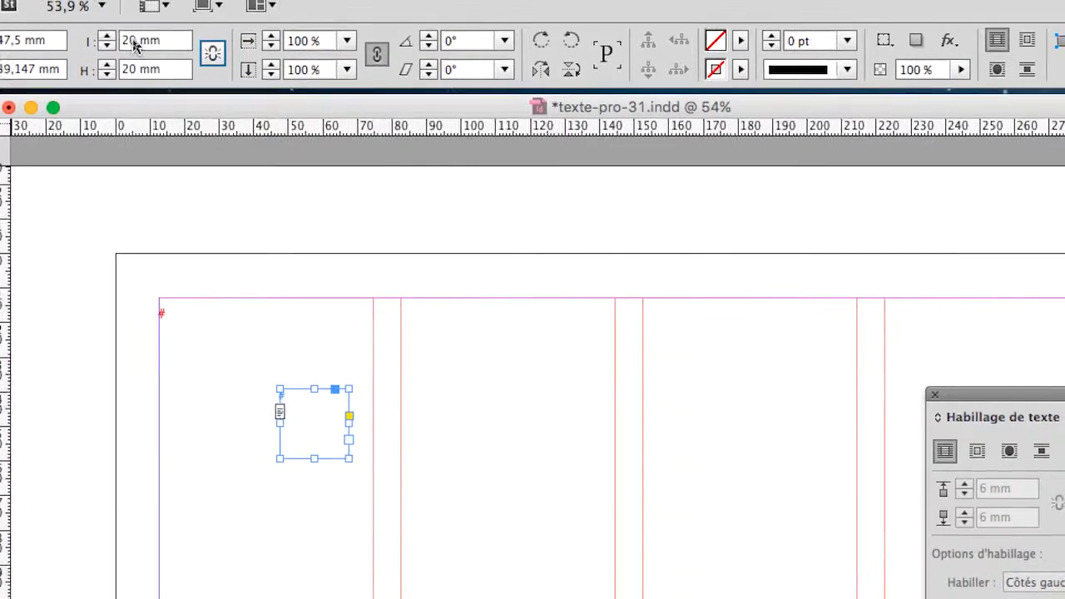
drag(150, 26, 130, 27)
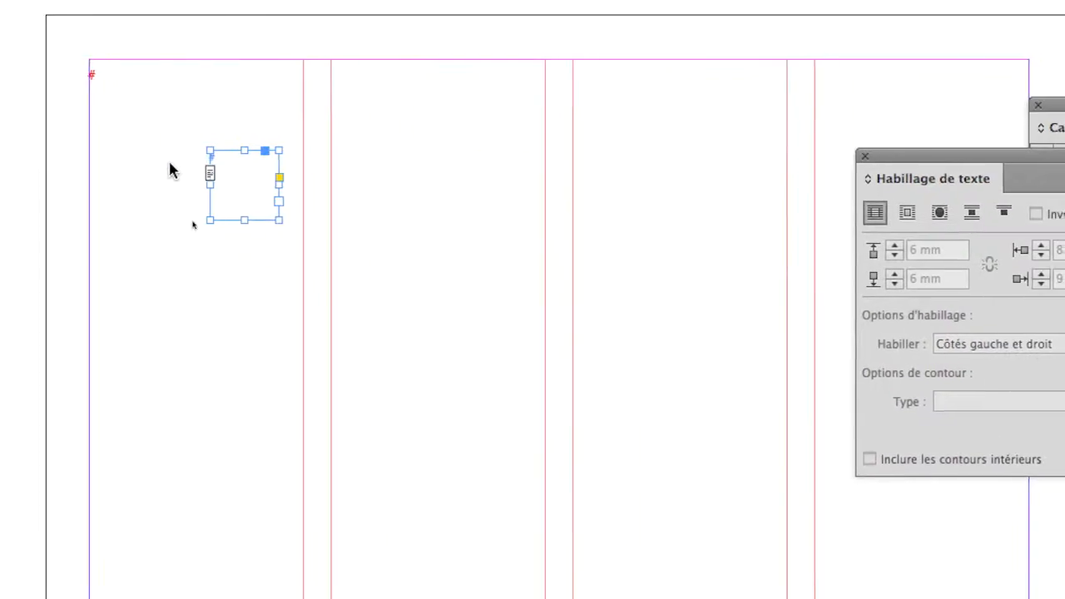
scroll(299, 413, up, 1)
scroll(185, 170, up, 2)
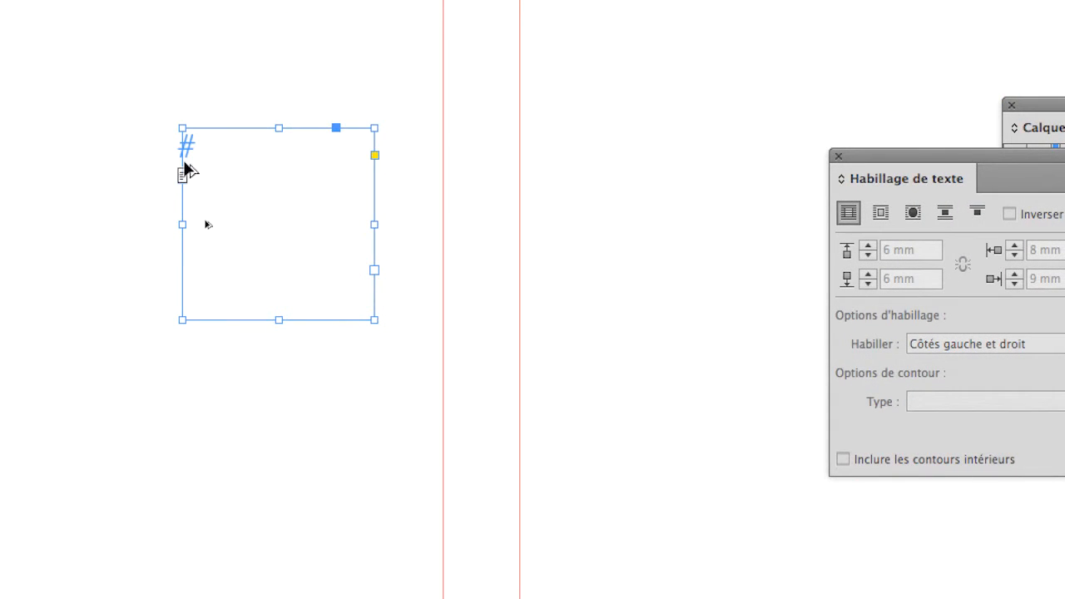
scroll(214, 227, down, 2)
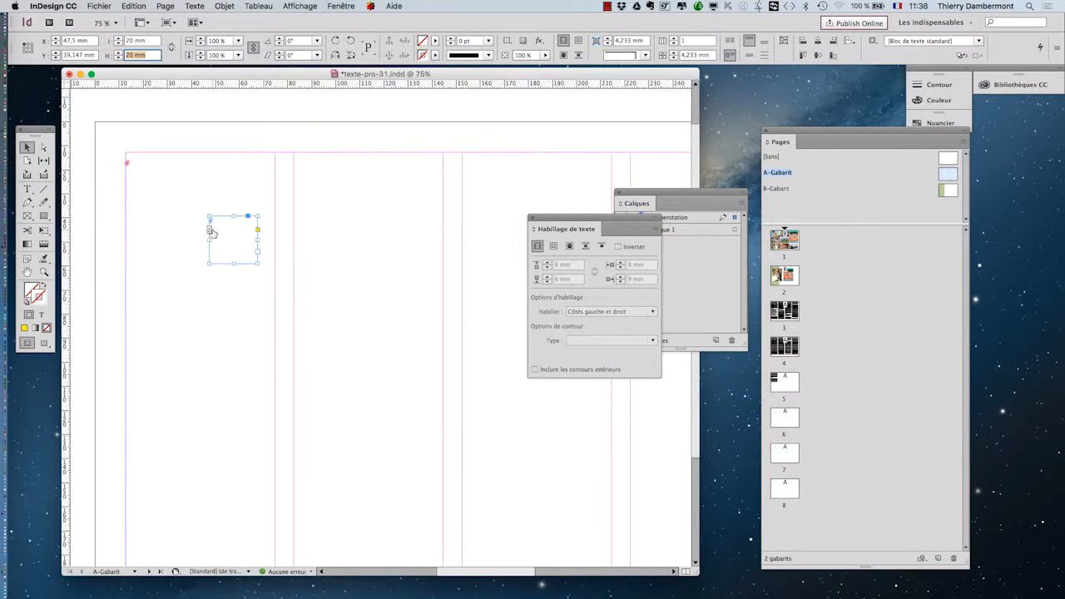